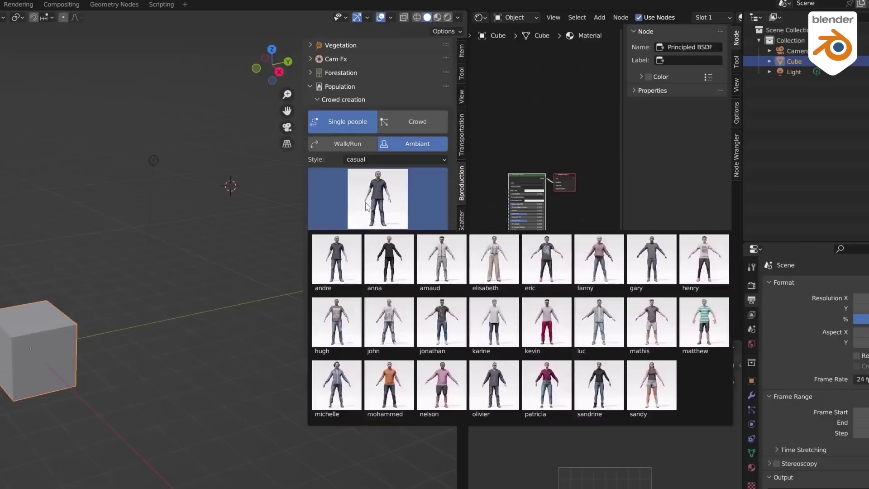
- Choose the sport people style in the Population panel and open the people preview grid
click(373, 160)
click(370, 181)
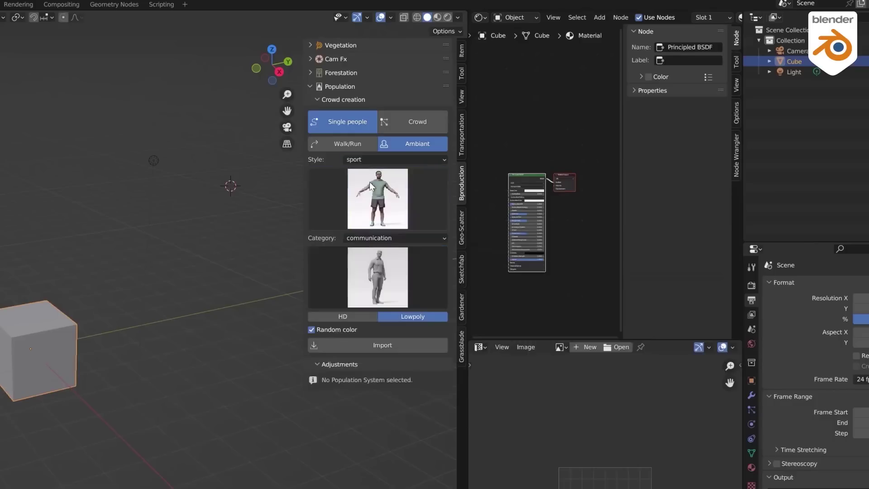
click(393, 160)
click(374, 195)
click(375, 200)
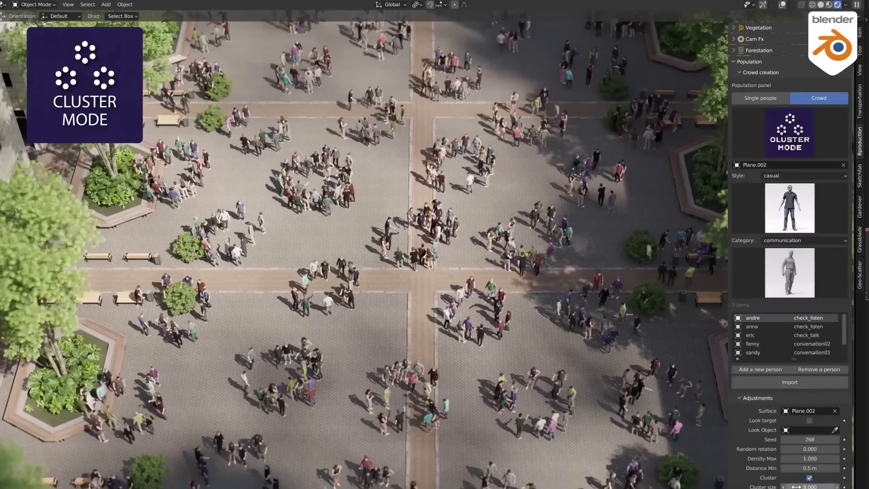
- Raise Cluster size to 10.32, import a stadium crowd, and offset it Y -0.5 m, Z -0.4 m
drag(796, 486, 833, 486)
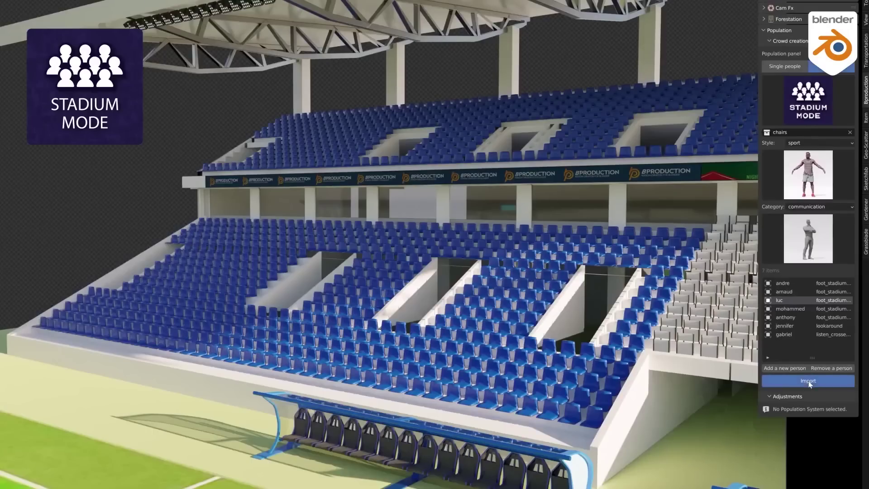
click(808, 381)
key(Return)
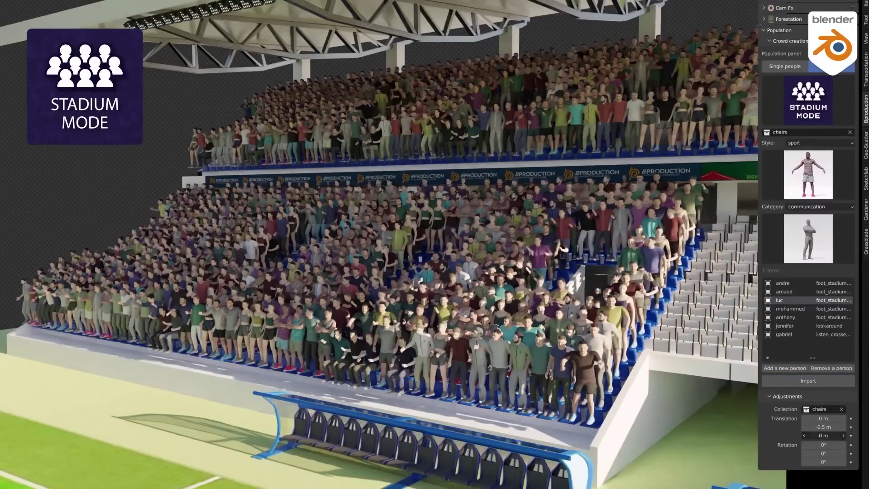
drag(825, 435, 824, 436)
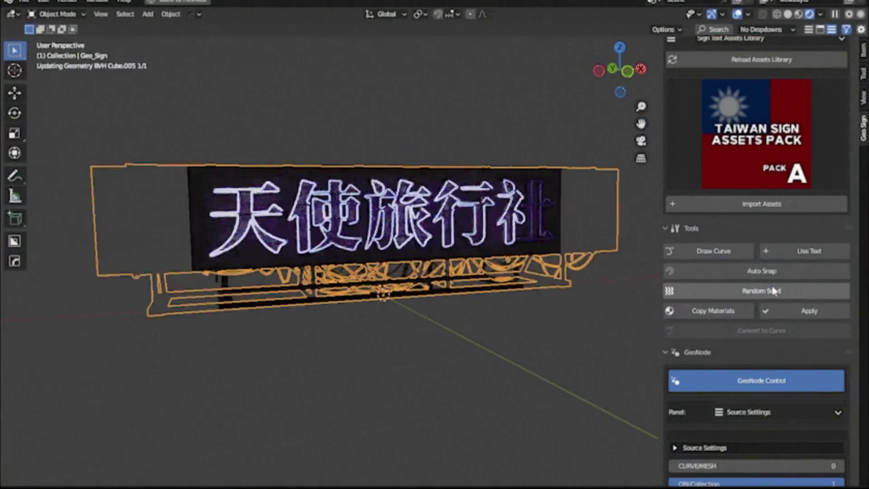
- Load a sign from the Japan pack and re-randomize the stacked signs' text
click(773, 291)
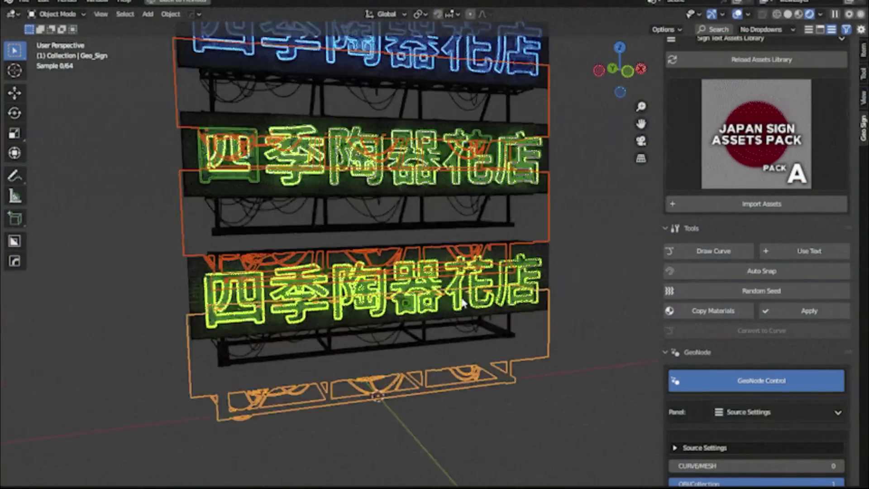
click(737, 236)
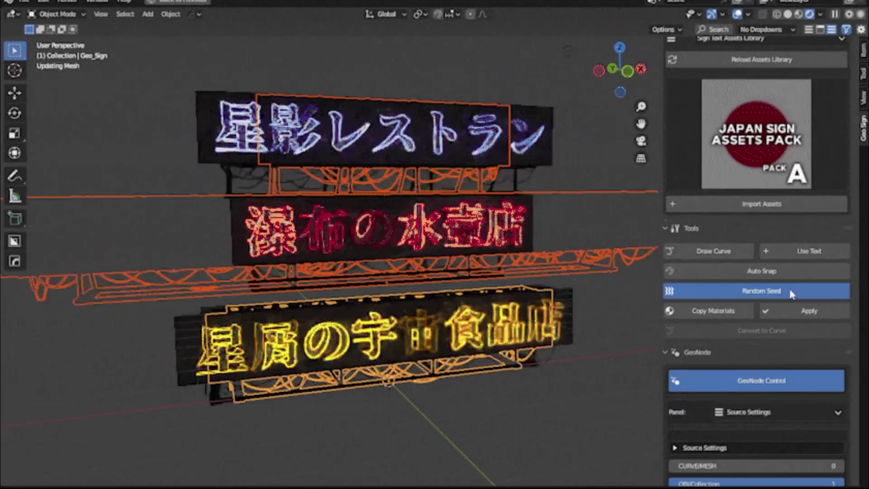
click(737, 236)
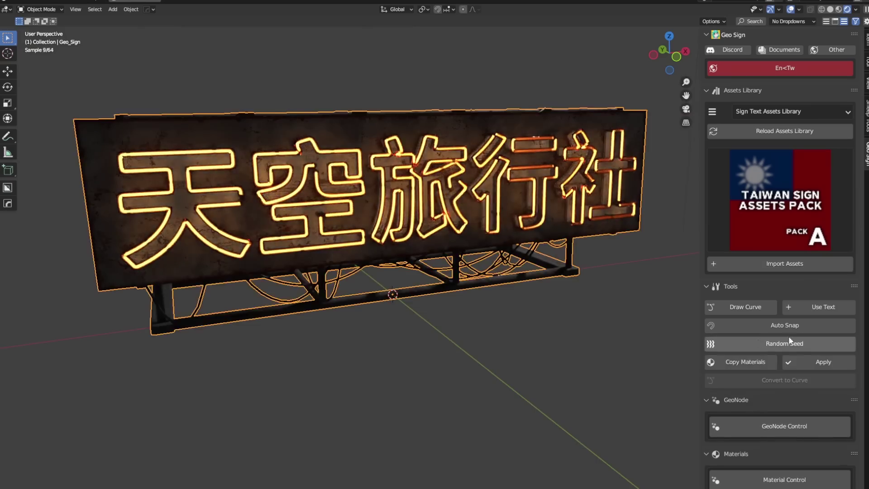
- Reshuffle the sign's text and frame several times, then the screen sign's hanging cables
click(790, 341)
click(792, 341)
click(796, 343)
click(799, 345)
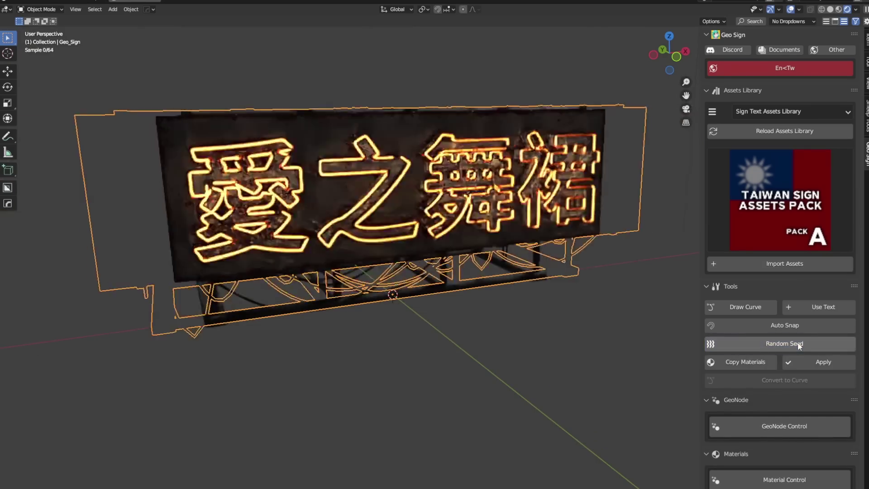
click(799, 345)
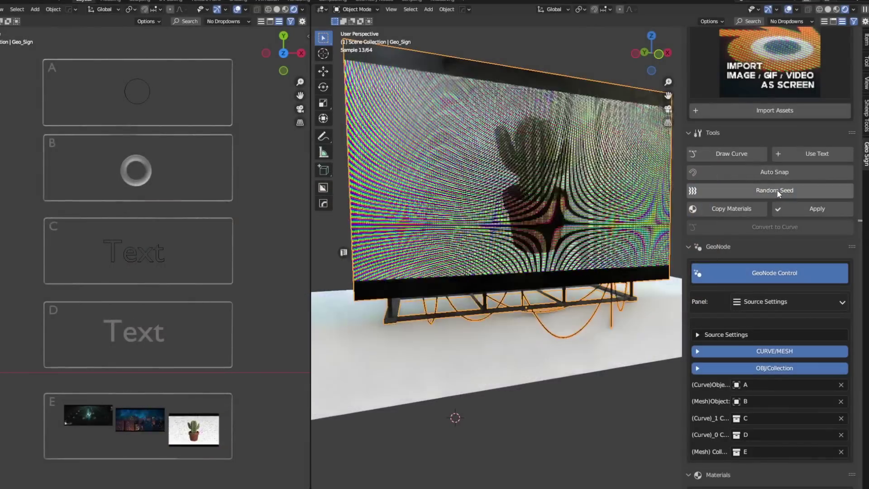
click(775, 191)
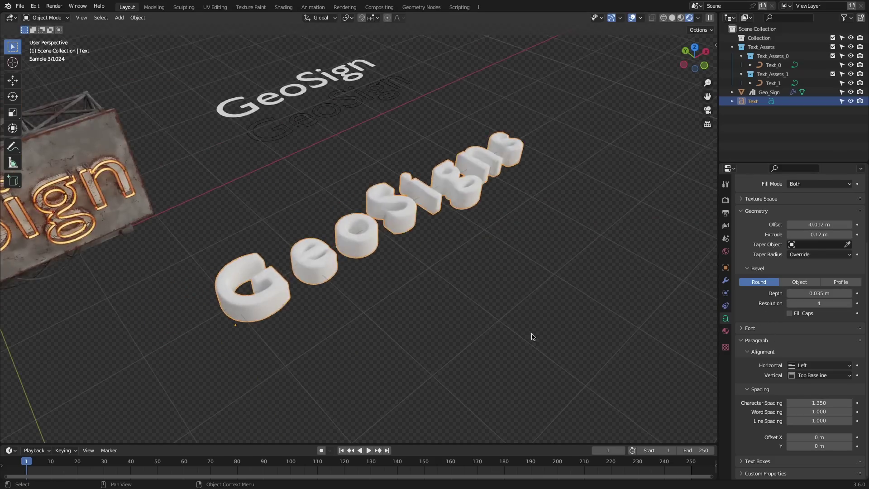
- View the text and billboard from a new angle and switch the sign controls to Source Settings
middle_drag(533, 337, 455, 196)
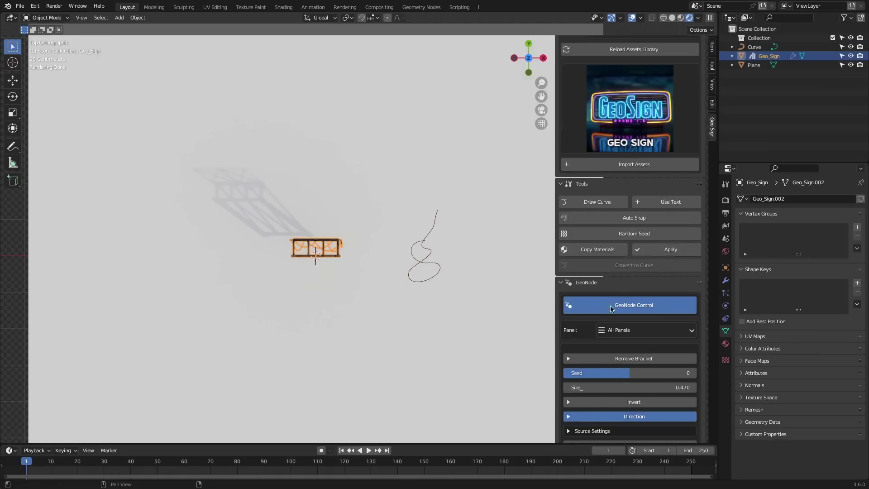
scroll(629, 227, down, 4)
click(647, 253)
click(627, 263)
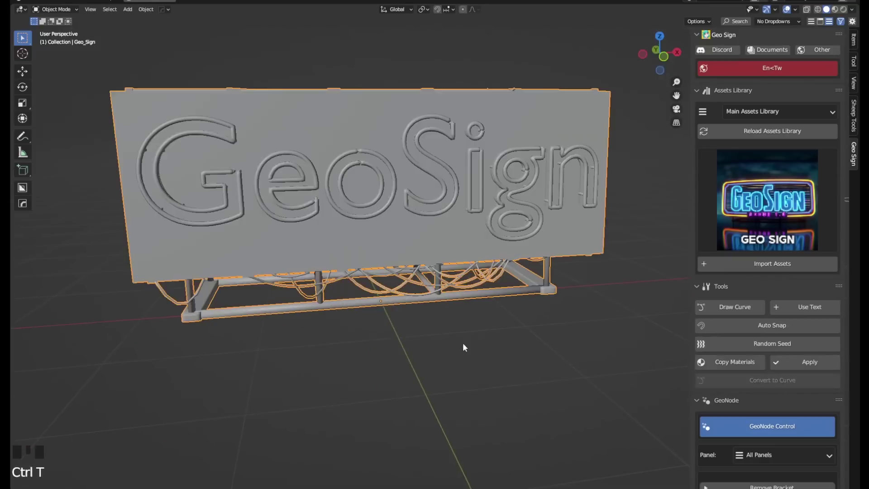
- Show the Experimental Options controls, deselect the backplate plane and switch to rendered preview
scroll(783, 370, down, 20)
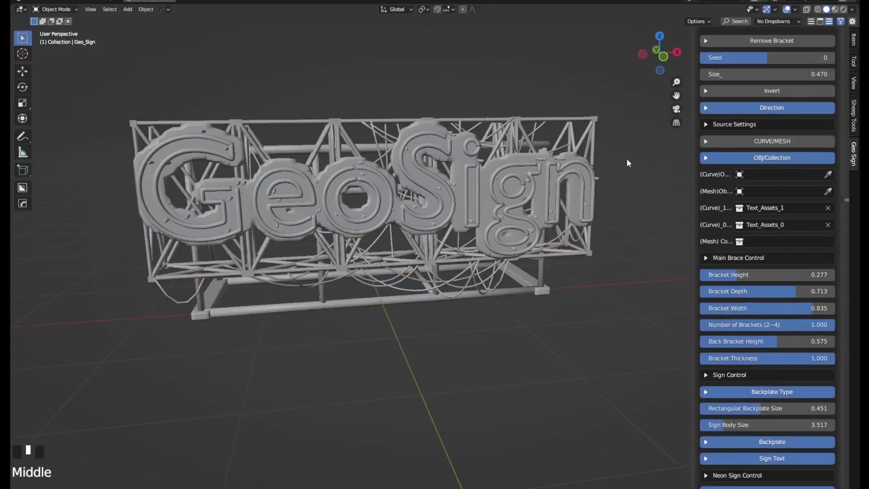
scroll(770, 312, up, 10)
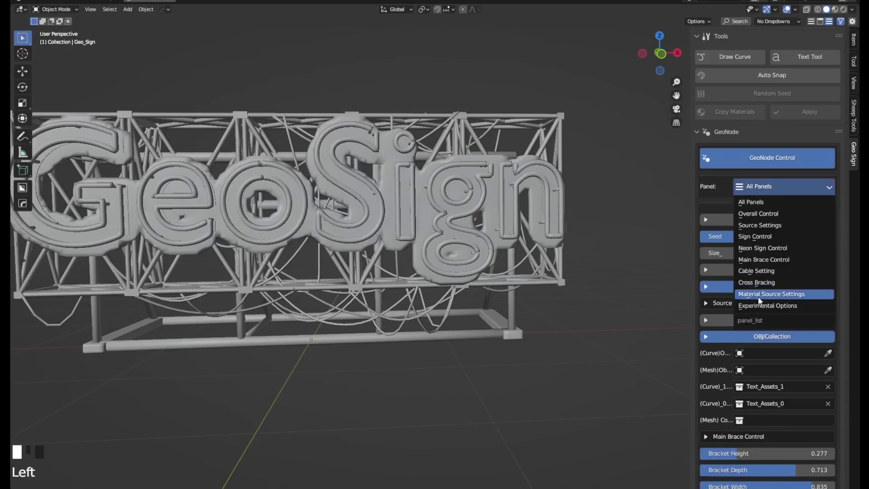
click(760, 305)
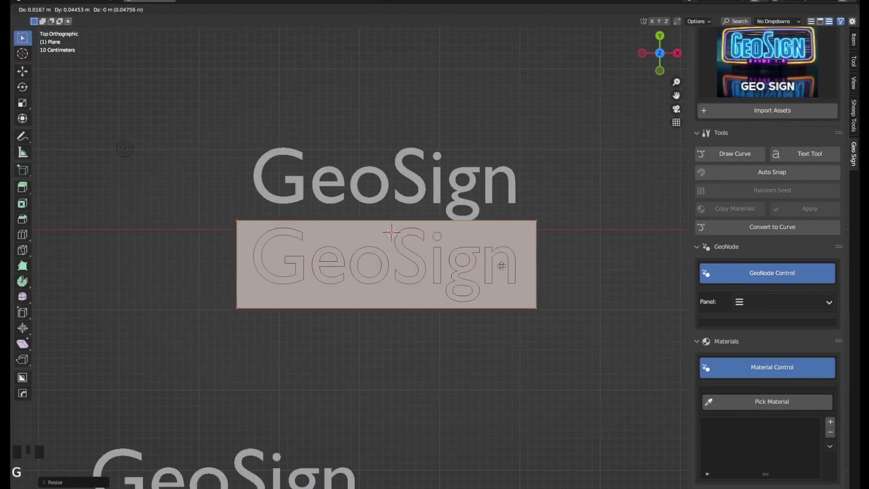
scroll(631, 284, up, 2)
click(610, 254)
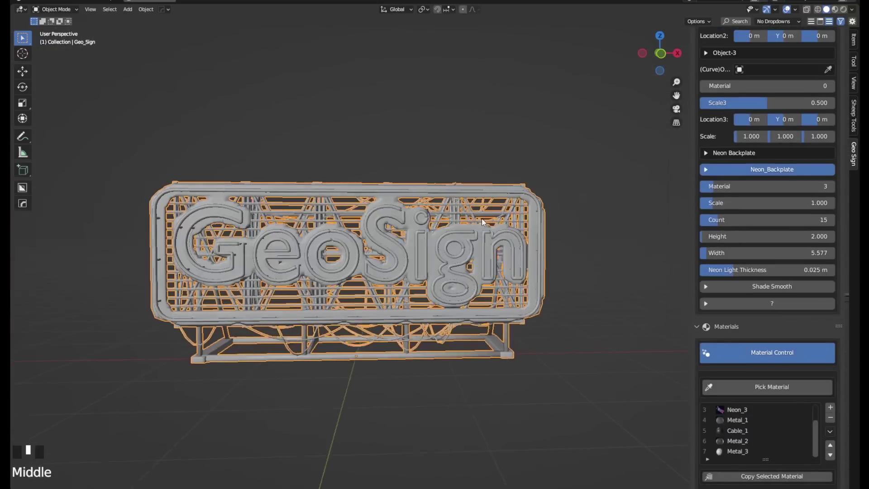
click(843, 9)
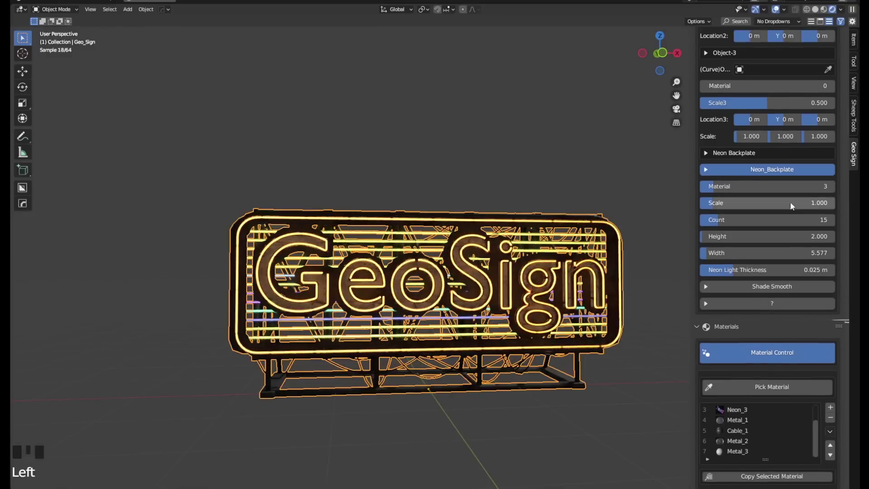
- Set the value under Object-1 to 8
scroll(795, 270, down, 9)
scroll(797, 167, up, 12)
click(791, 188)
text(8)
- Shrink/fatten the GeoSign text curve, then edit the Text_1 object of the neon sign
scroll(796, 366, down, 15)
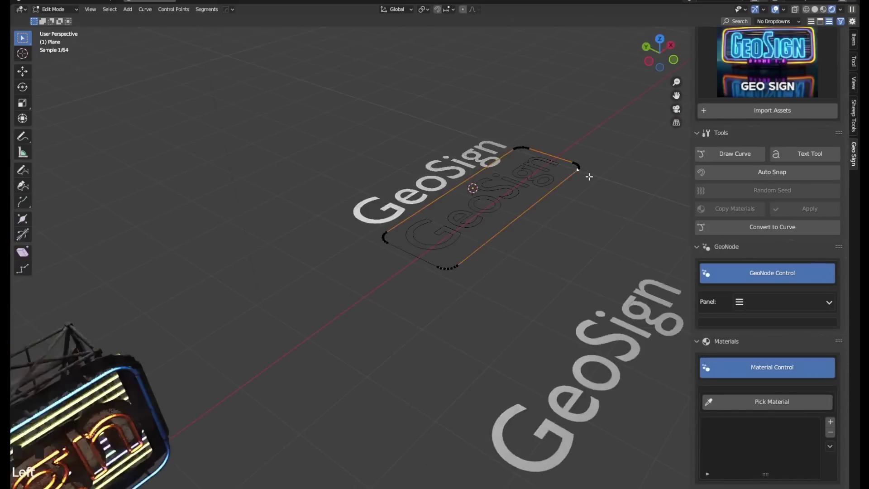
shift+middle_drag(589, 177, 439, 261)
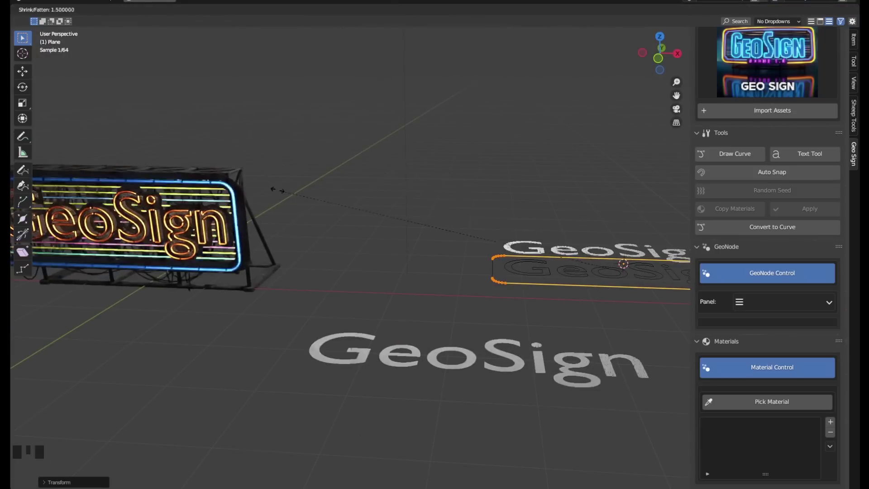
click(277, 190)
click(611, 275)
middle_drag(611, 276, 571, 248)
key(Tab)
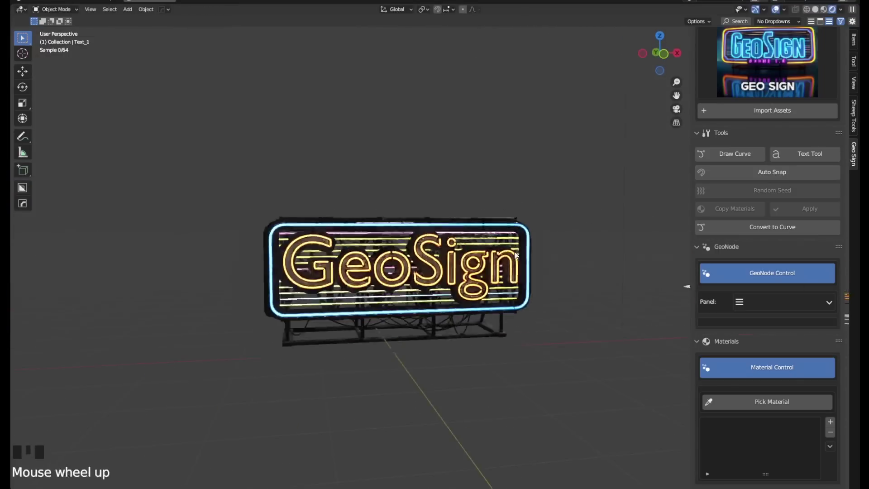
scroll(592, 252, up, 3)
middle_drag(592, 252, 634, 272)
click(782, 334)
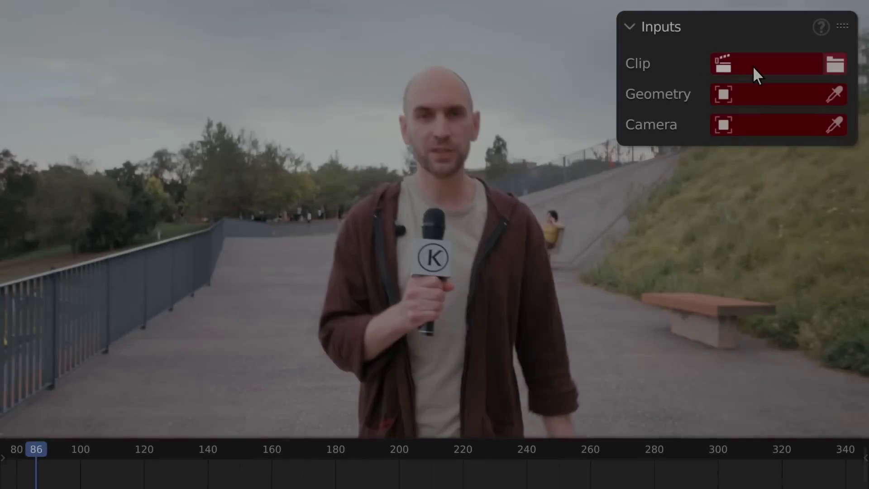
- Set the footage clip, Microphone geometry and Camera in GeoTracker, then track forward
click(753, 66)
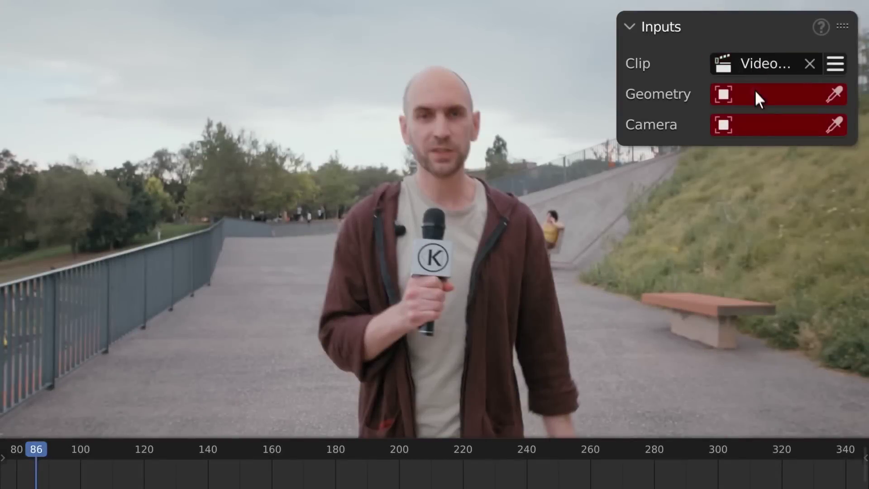
click(754, 90)
click(761, 123)
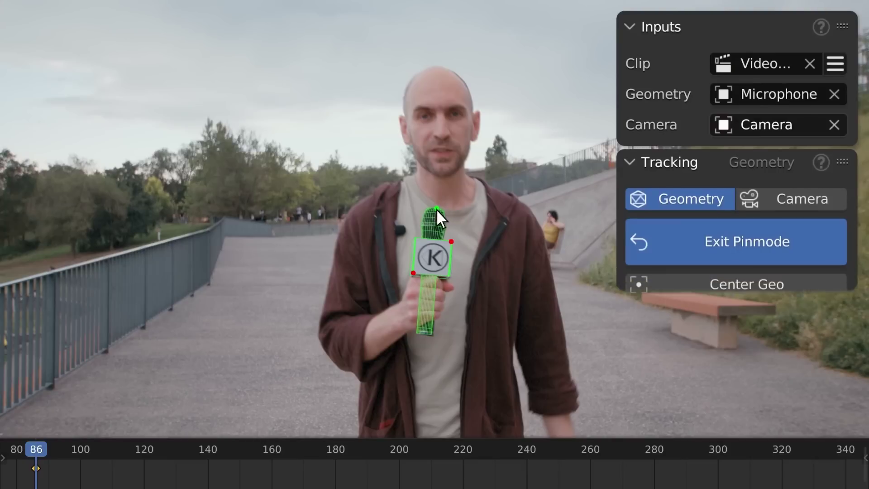
click(772, 279)
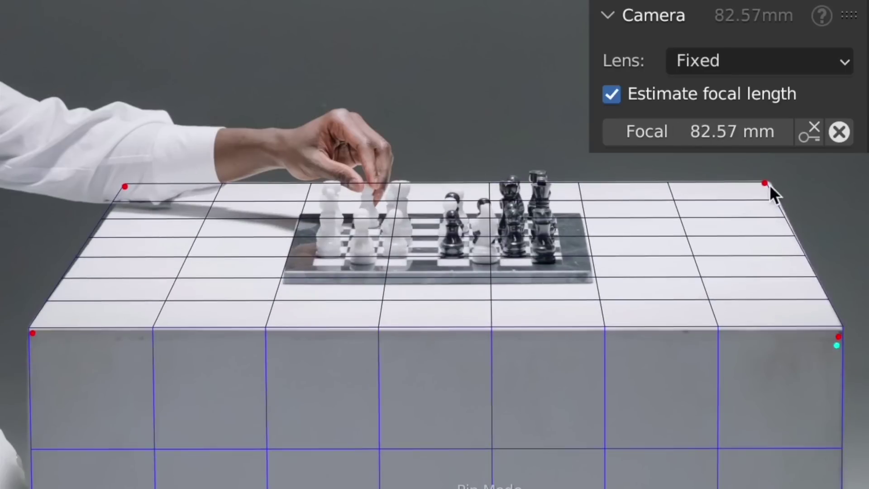
- Pin the table corner, project footage onto the phone, and enable focal length estimation for camera tracking
drag(770, 183, 770, 181)
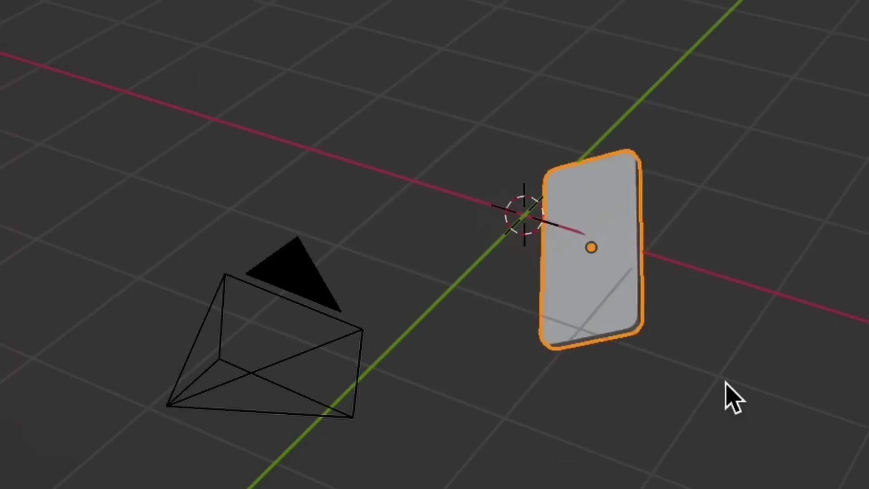
click(743, 372)
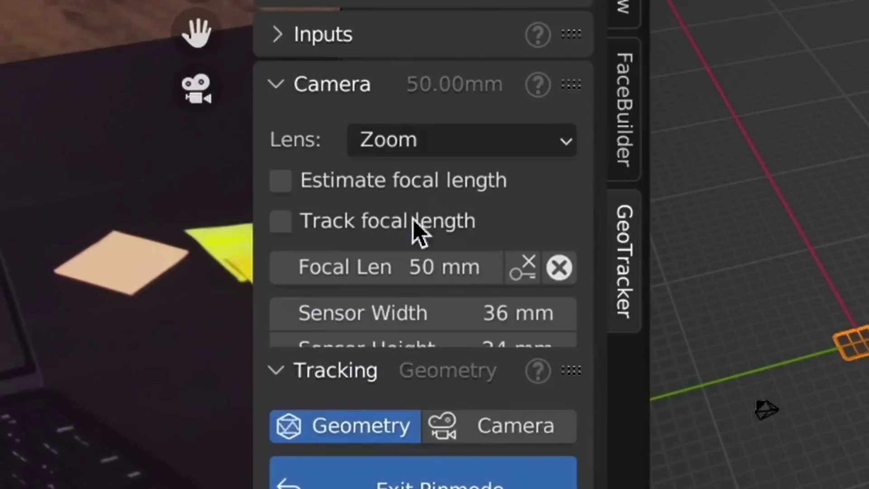
click(281, 179)
click(281, 219)
click(456, 430)
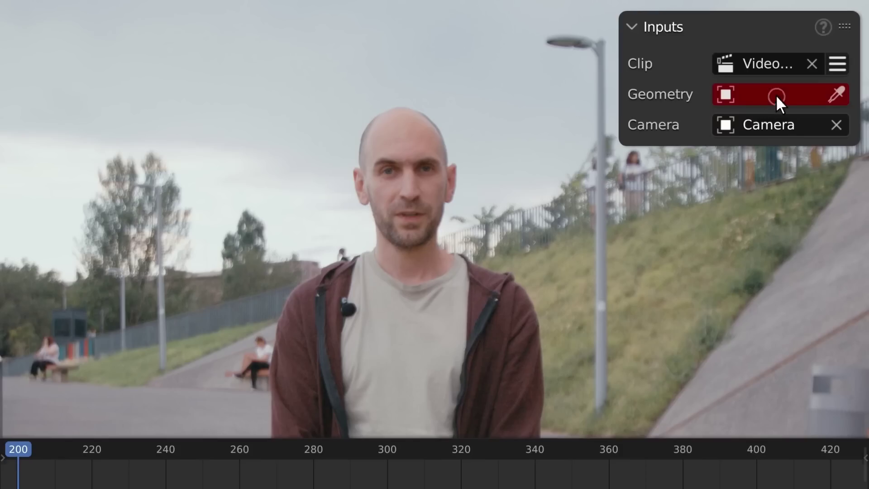
- Load the FaceBuilder head mesh as GeoTracker geometry and track it forward through the clip
click(775, 94)
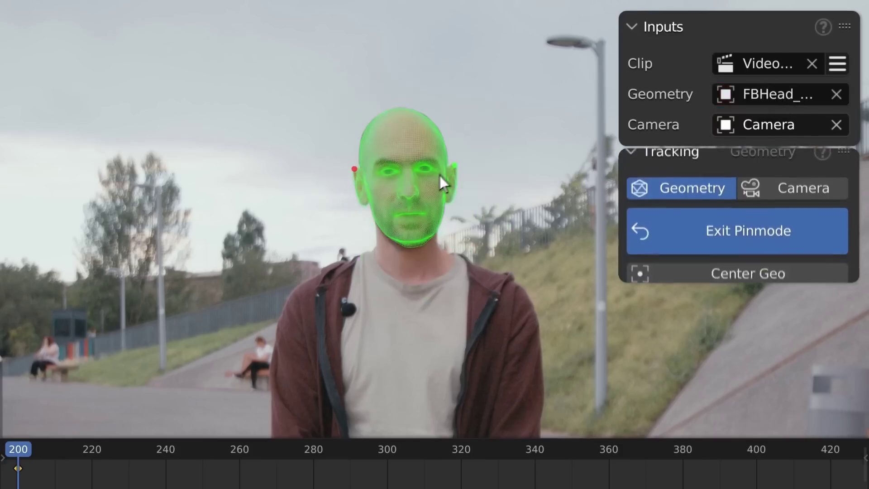
scroll(737, 227, down, 3)
click(764, 278)
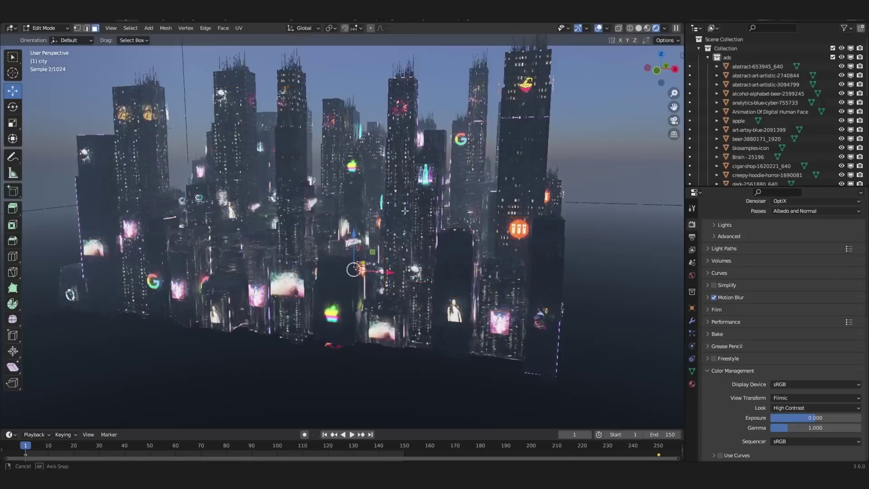
- Scale the city, preview it rendered, and change the layout with Building Seed 3
key(s)
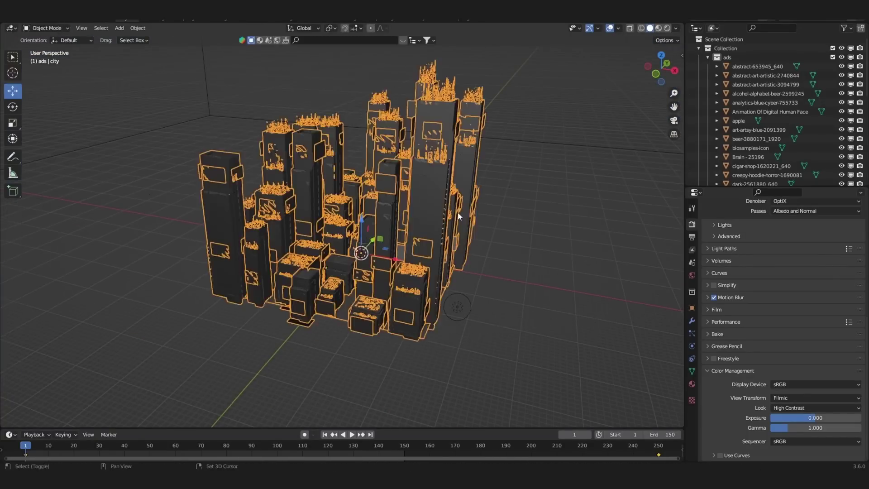
click(668, 28)
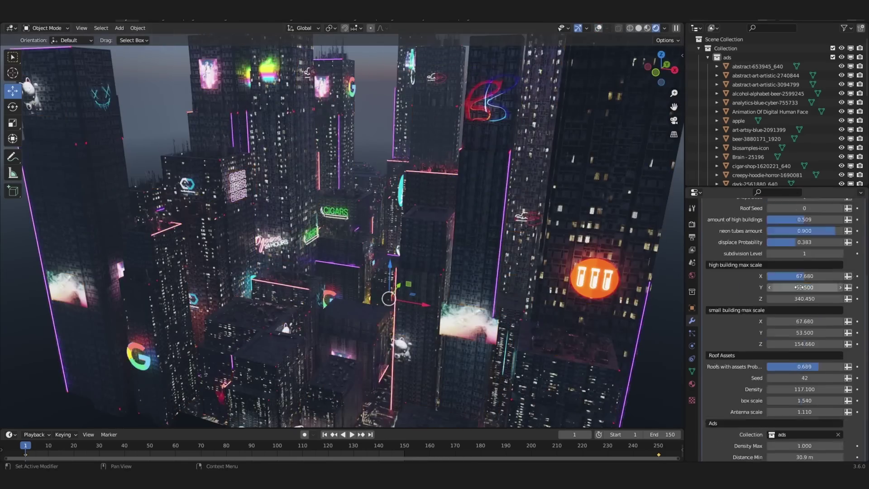
scroll(799, 287, up, 7)
drag(804, 285, 828, 284)
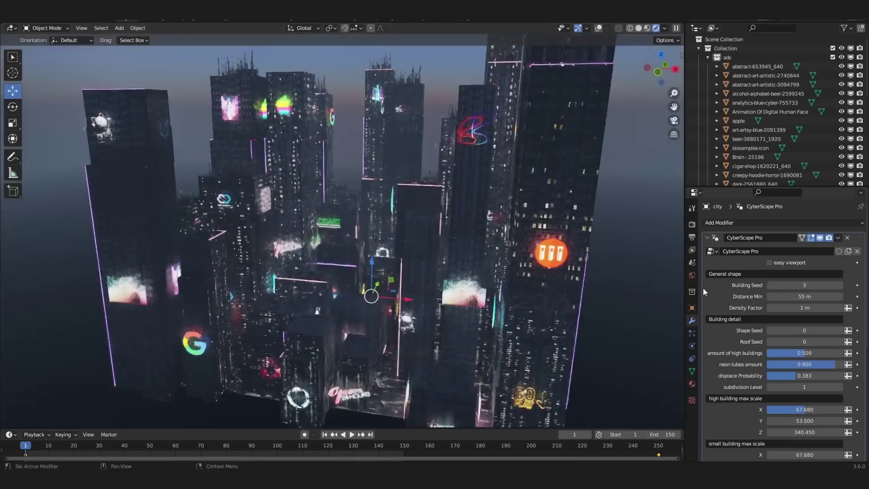
mouse_move(805, 296)
mouse_down()
mouse_move(824, 296)
mouse_move(796, 296)
mouse_up()
- Make the tall buildings taller and set Ads Distance Min to 4.76
scroll(805, 277, down, 3)
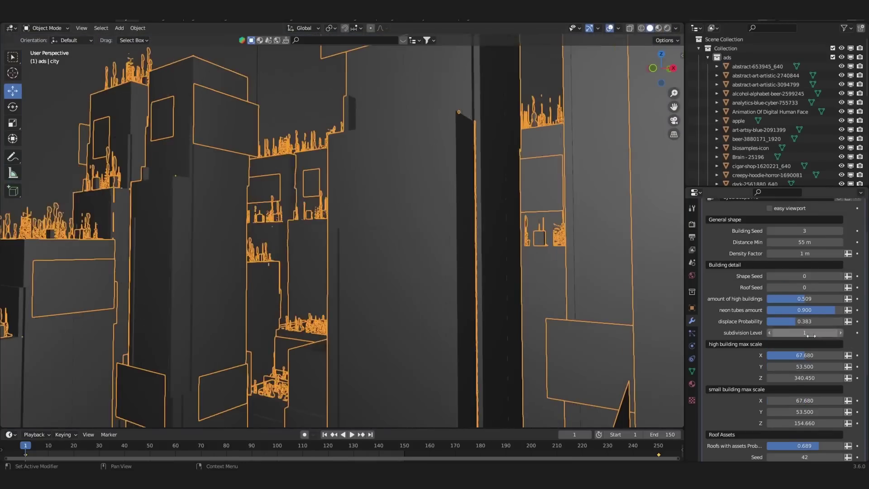
drag(804, 378, 814, 378)
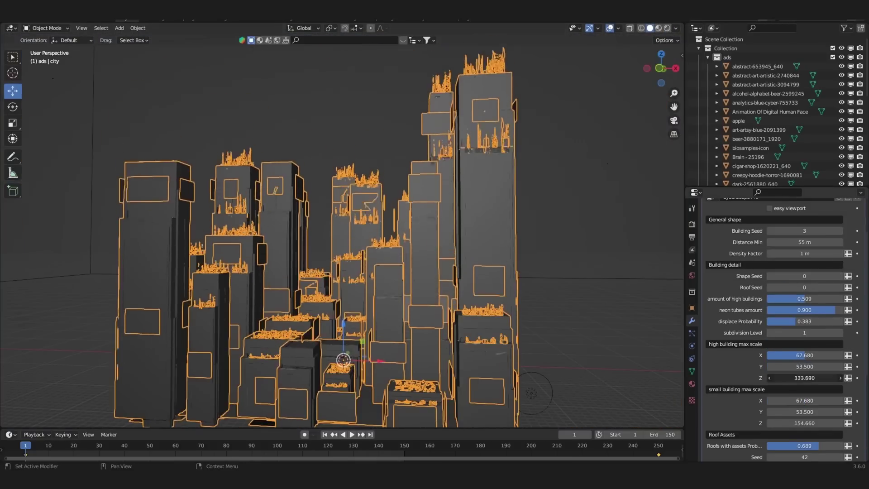
scroll(804, 316, down, 2)
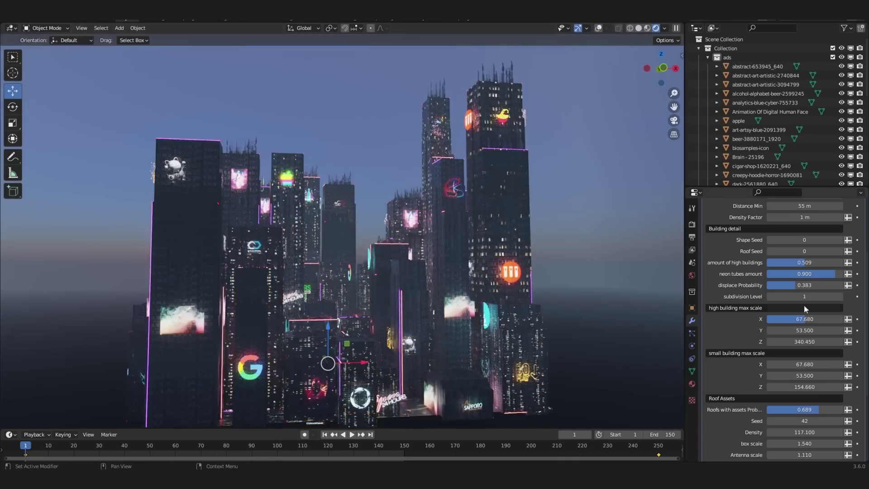
scroll(806, 330, down, 1)
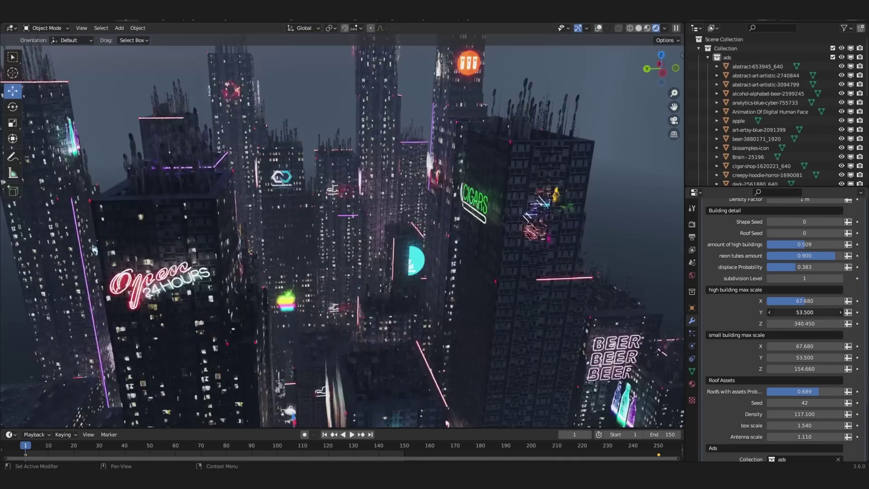
drag(804, 312, 819, 312)
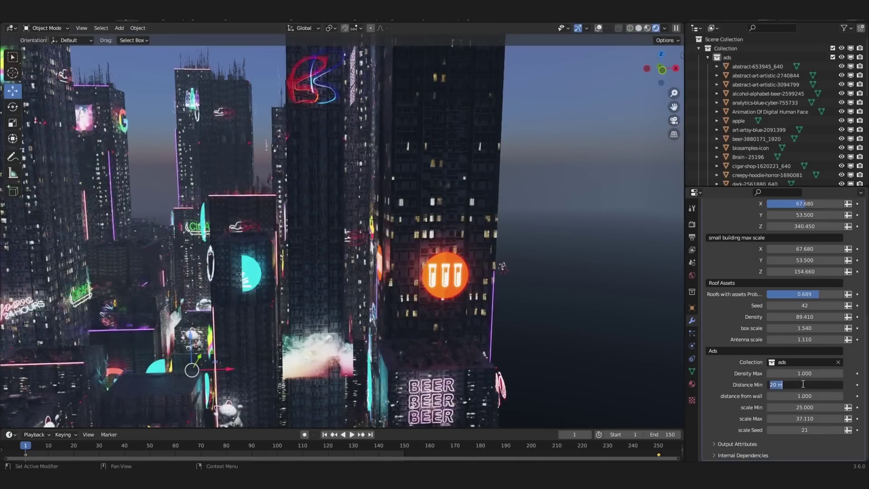
text(4.76)
key(Return)
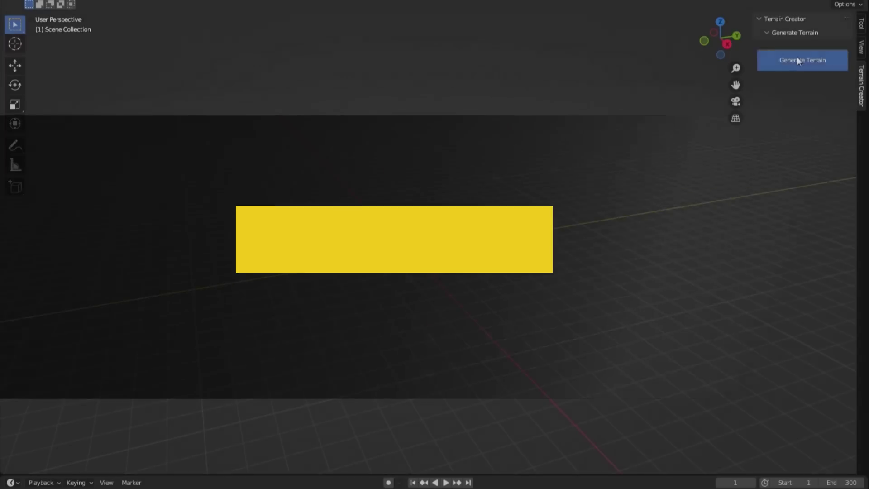
- Generate a new terrain plane with noise seed 5
click(797, 56)
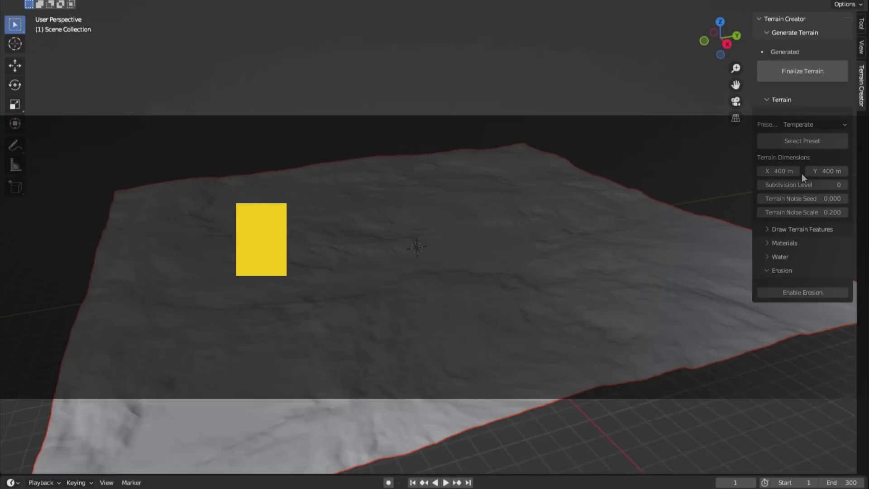
text(5)
key(Return)
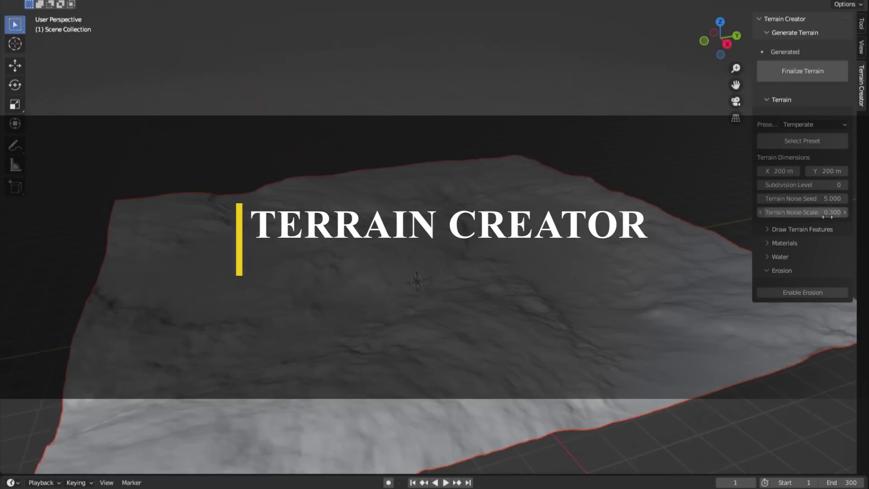
- Draw mountains on the terrain and adjust the second mountain's size and height
click(802, 229)
click(807, 267)
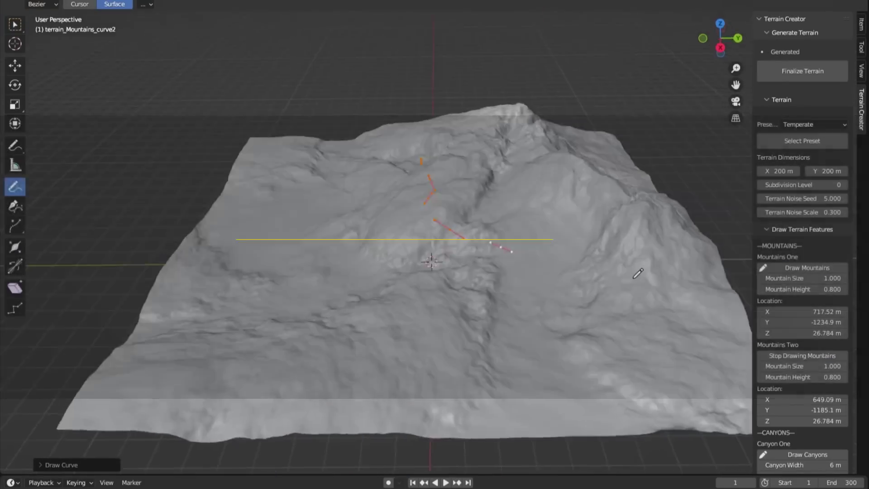
double_click(812, 366)
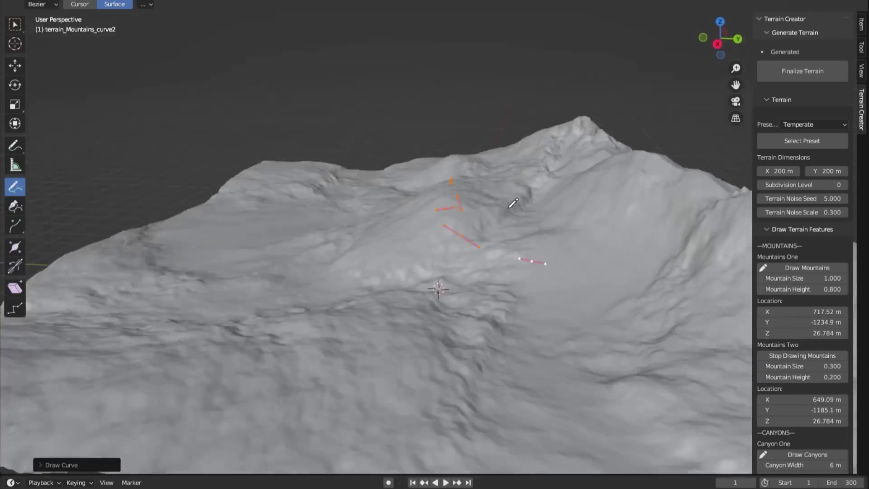
double_click(833, 377)
- Stop drawing Canyon Two and collapse the Draw Terrain Features options
scroll(306, 280, down, 5)
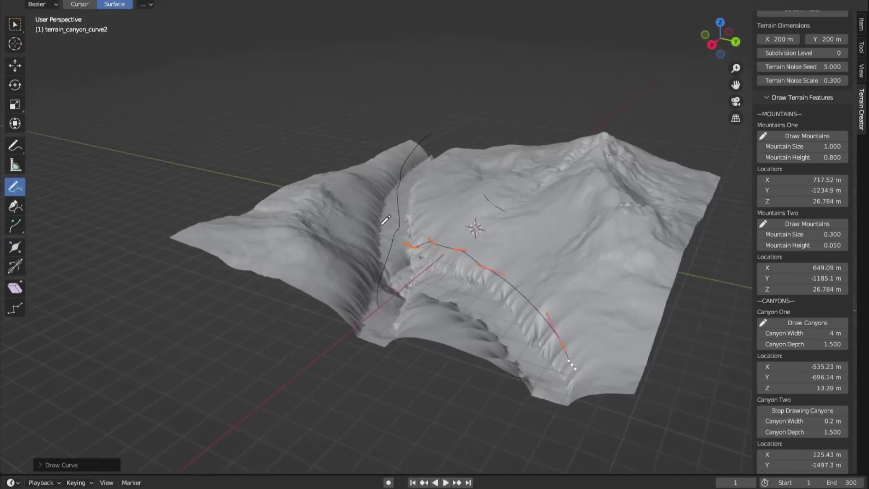
click(802, 410)
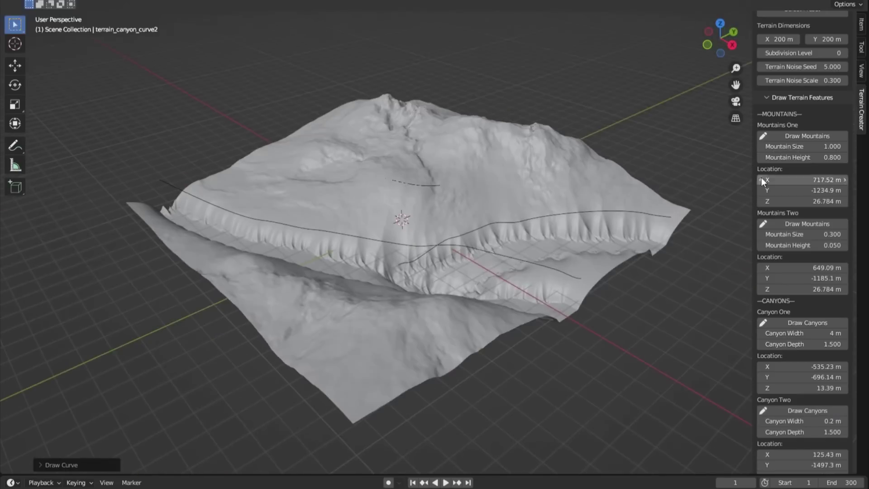
scroll(763, 190, up, 5)
click(769, 229)
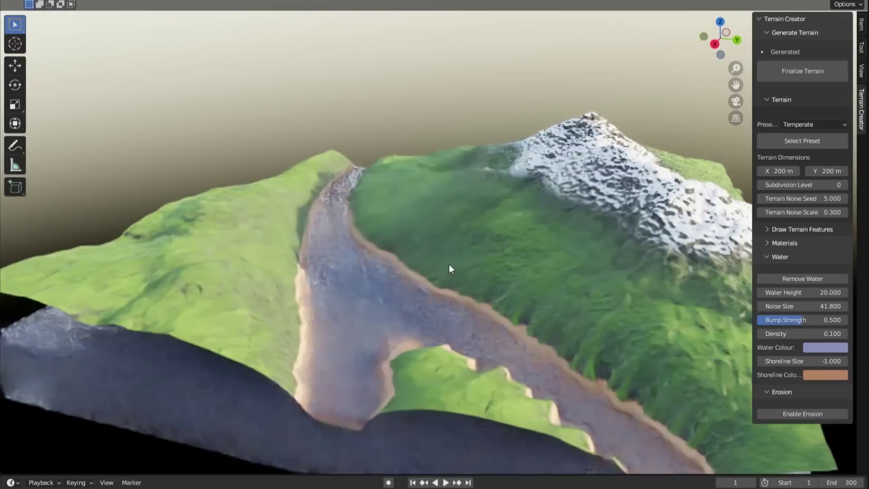
- Set Water Height 22, Shoreline Size -1.5 and water Density 0.05
double_click(792, 294)
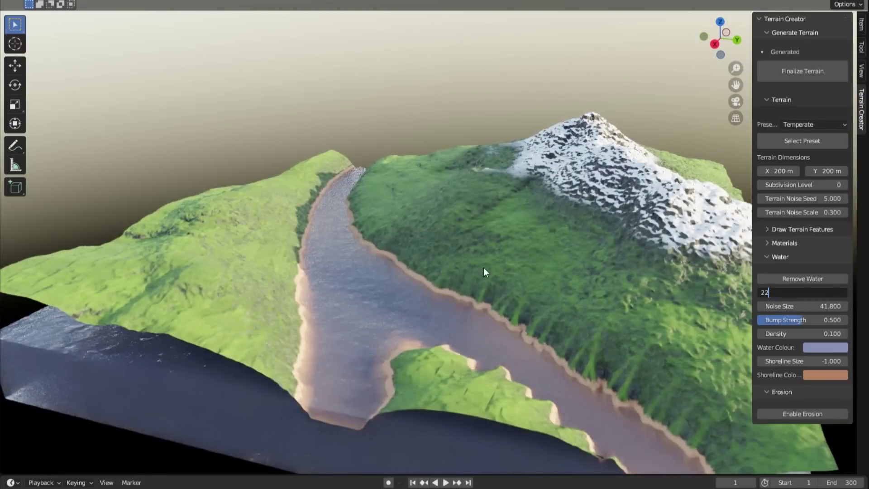
key(Return)
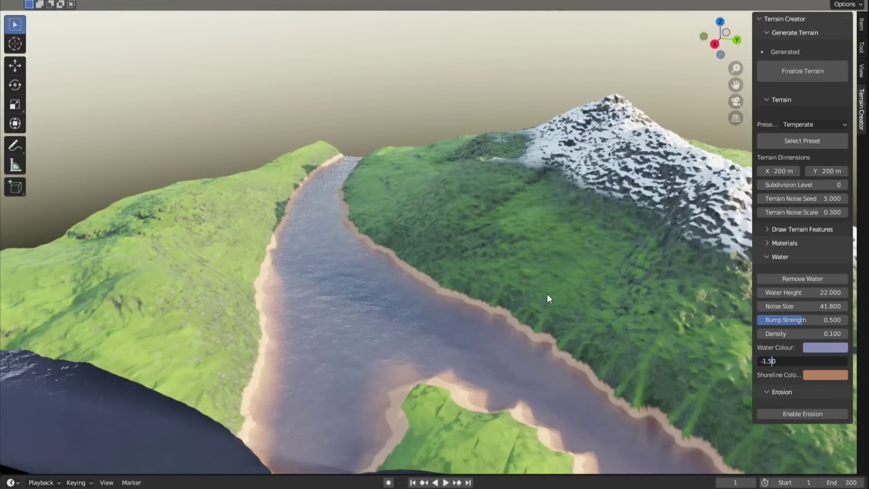
key(Return)
text(0.05)
key(Return)
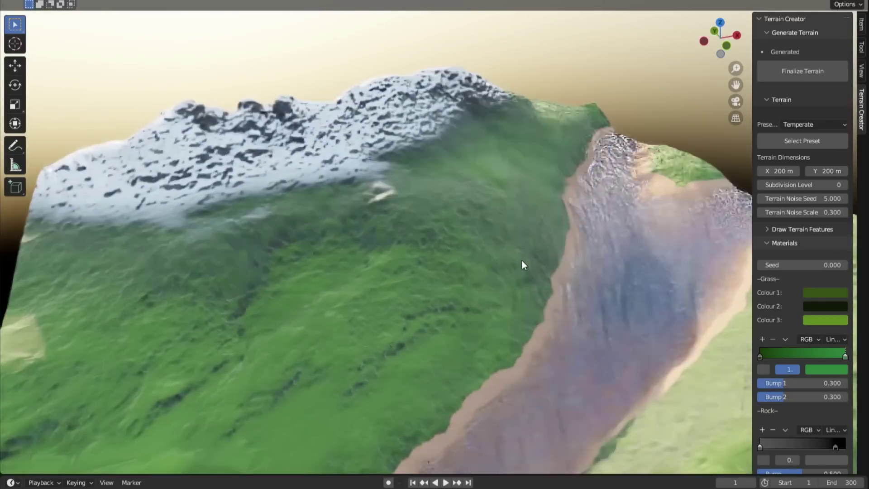
- Pick new colours for grass Colour 1 and Colour 3 in Materials
click(825, 292)
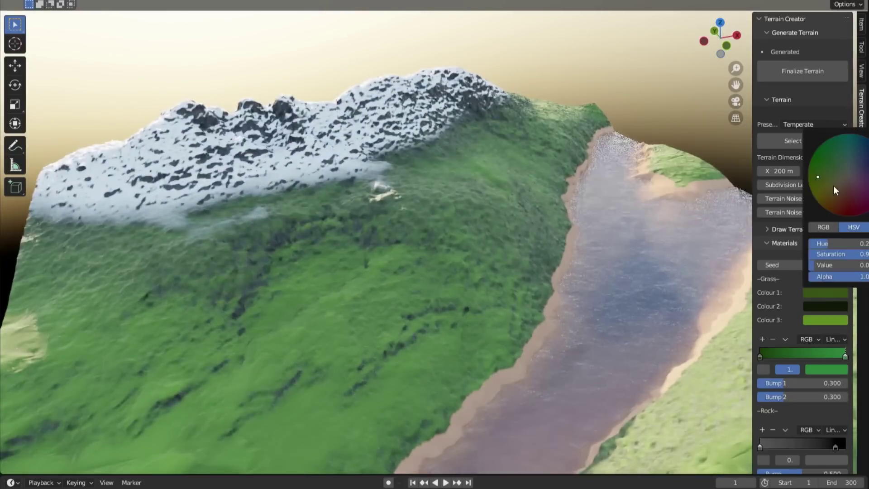
click(835, 191)
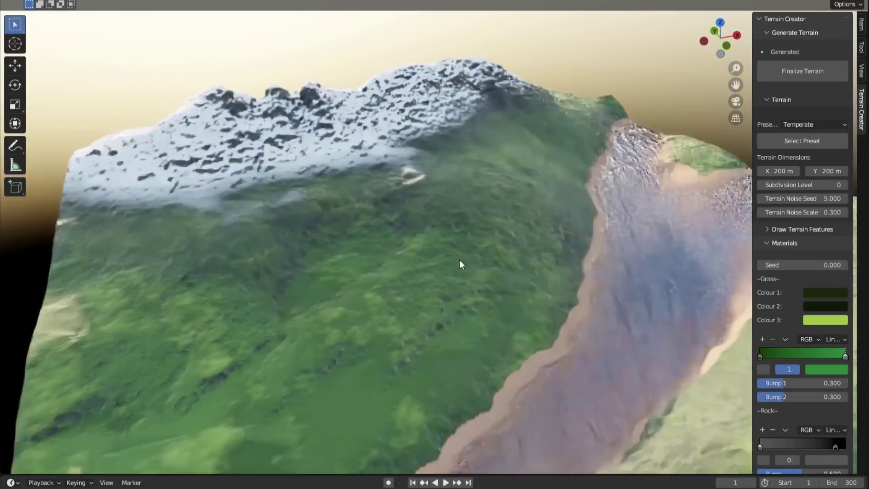
click(835, 320)
click(834, 245)
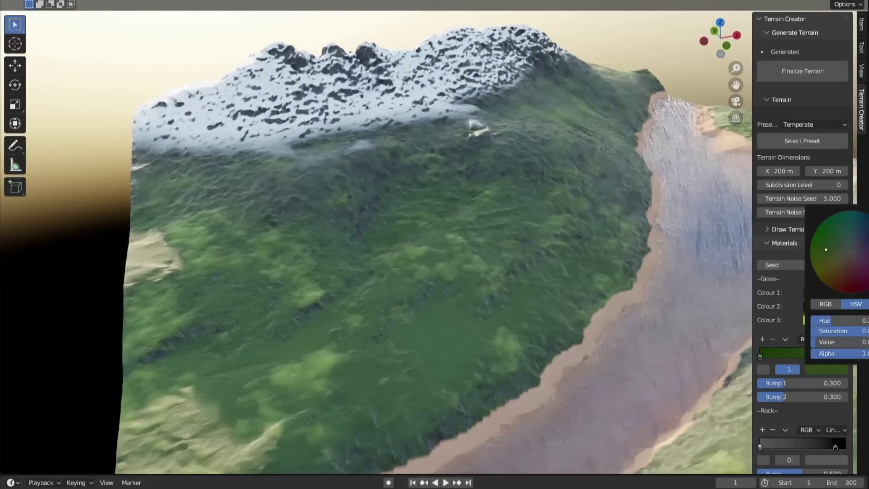
middle_drag(570, 312, 517, 293)
- Set Snow Height to -0.15 and look down the river around the mountain
scroll(810, 381, down, 6)
click(810, 413)
text(-0.1)
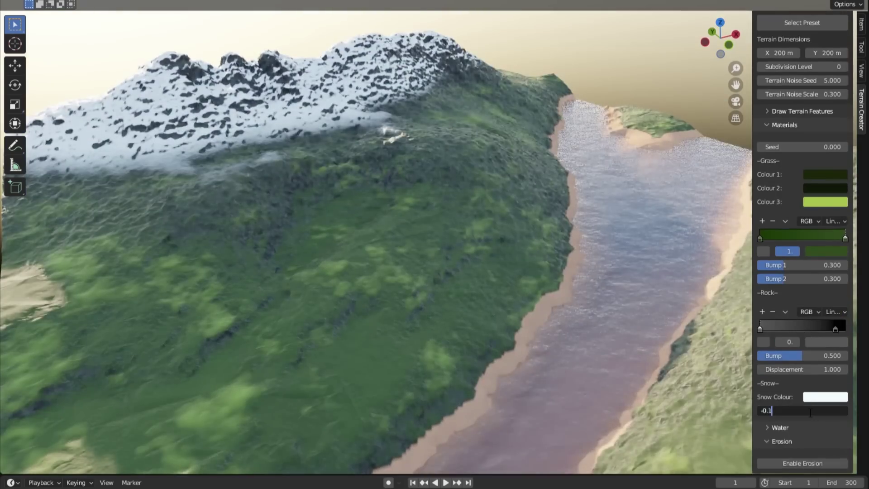
text(5)
key(Return)
middle_drag(589, 253, 817, 2)
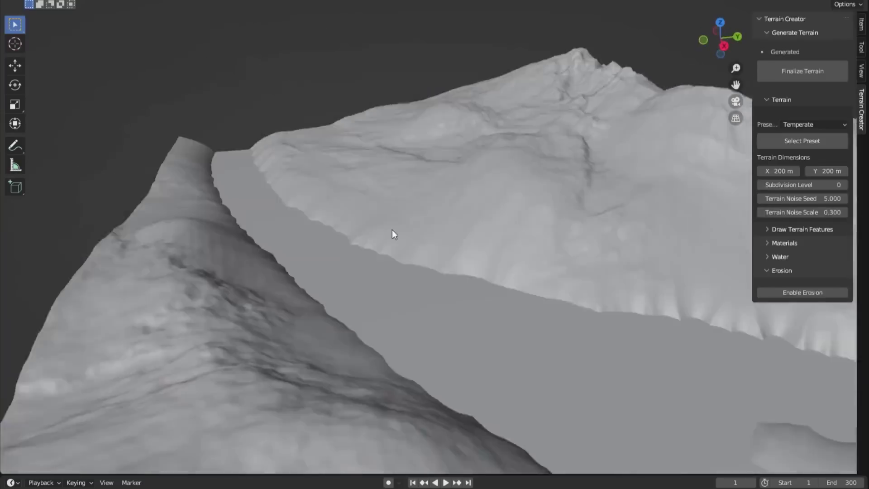
middle_drag(392, 229, 471, 248)
- Enable erosion, run the erosion simulation on the mountains, and finalize the terrain
click(798, 293)
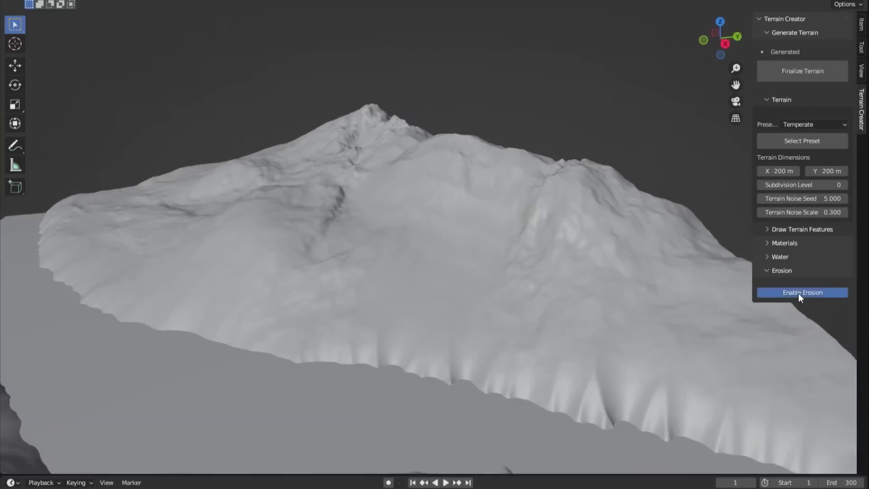
middle_drag(642, 304, 577, 307)
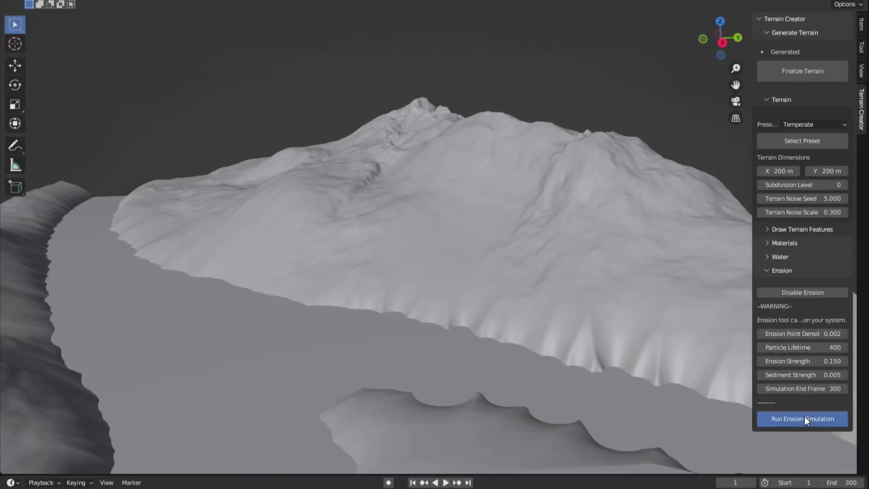
click(787, 418)
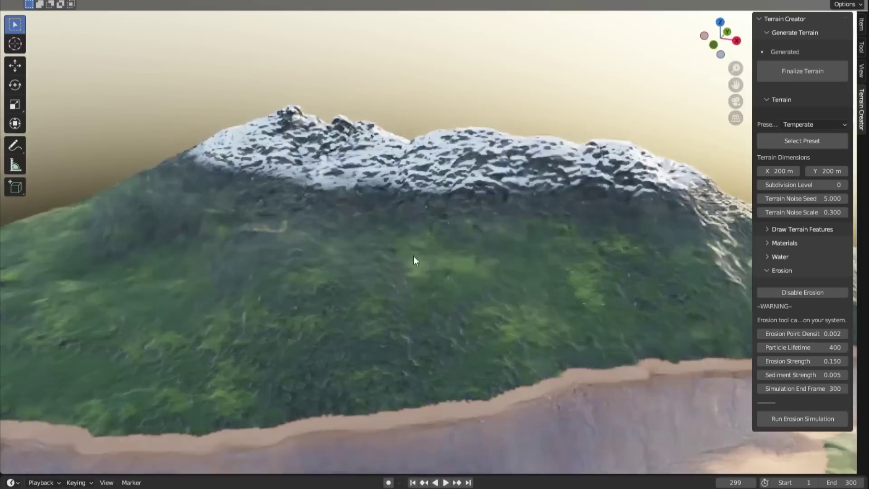
middle_drag(414, 256, 362, 224)
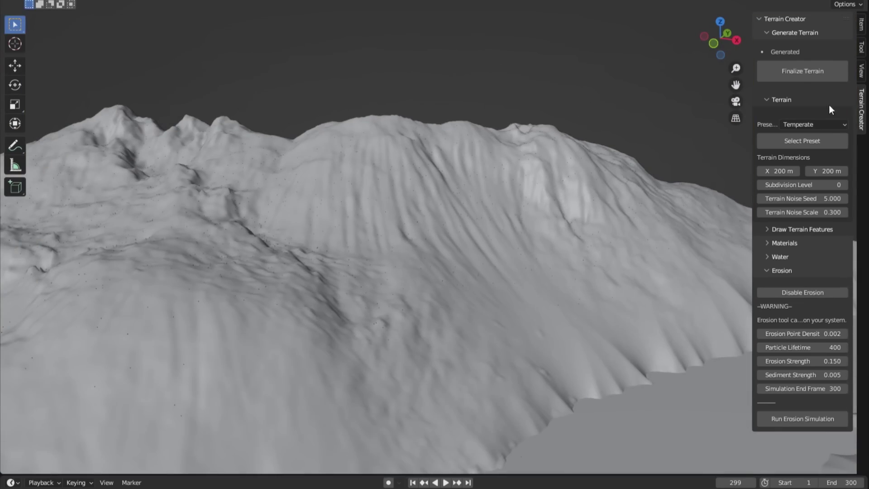
click(802, 71)
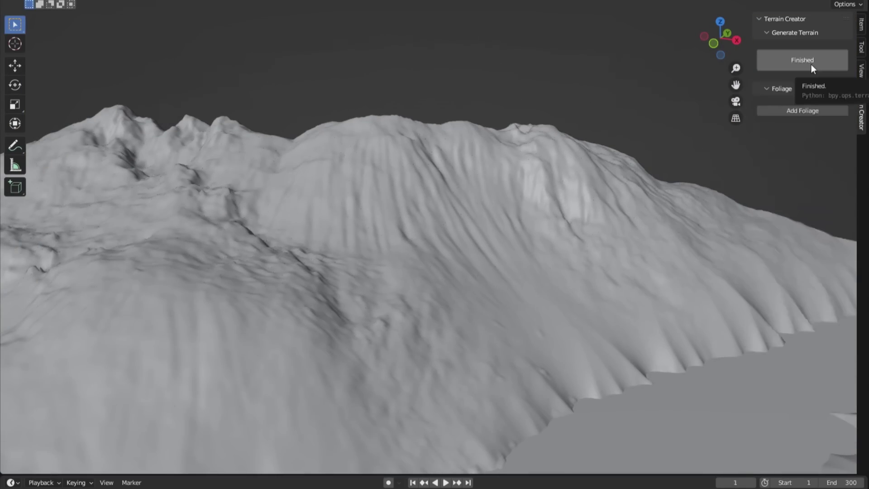
- Add foliage and paint Pine Forest preset trees across the terrain slopes
click(800, 111)
scroll(661, 191, up, 5)
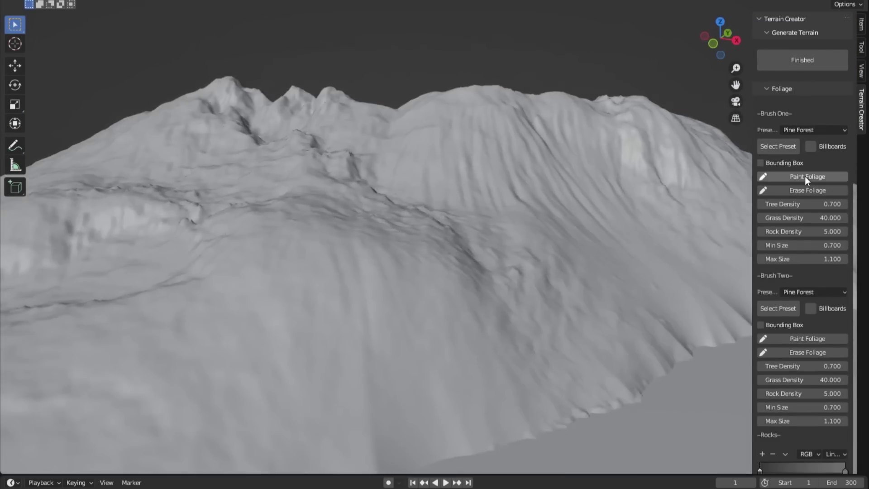
click(805, 177)
click(254, 5)
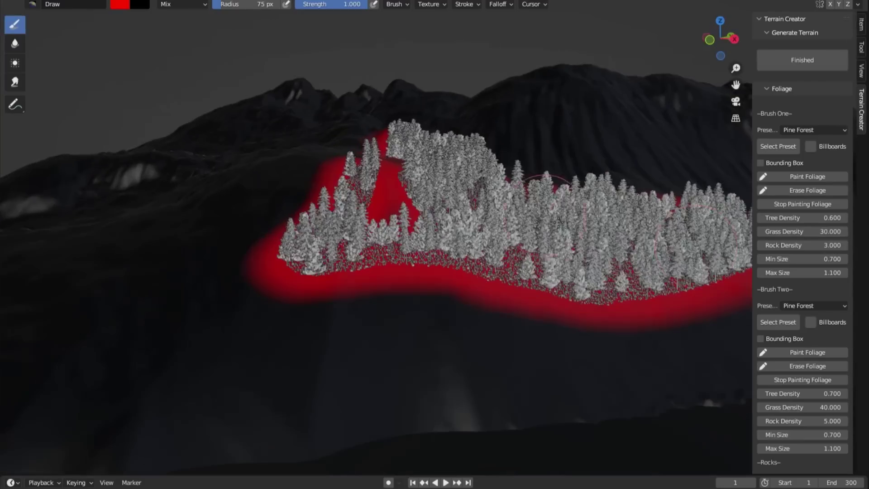
- Lower Brush One minimum tree size to 0.5 and raise its tree density to 0.9
drag(822, 262, 809, 262)
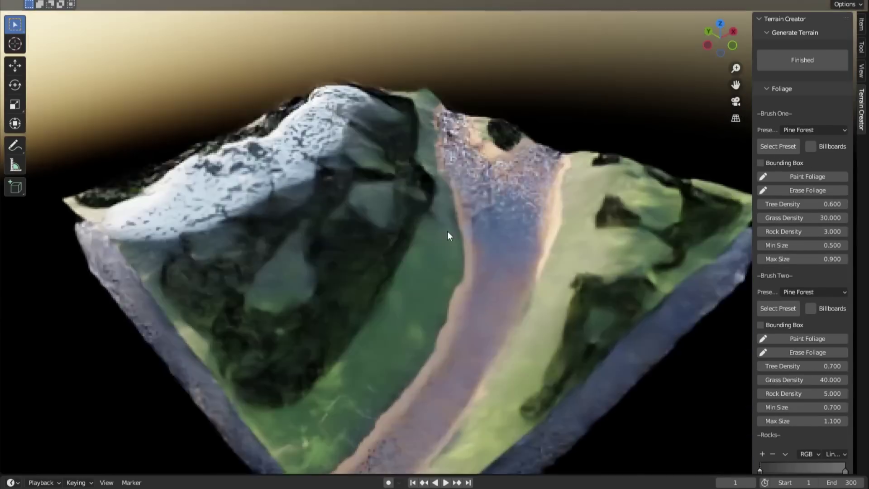
click(803, 205)
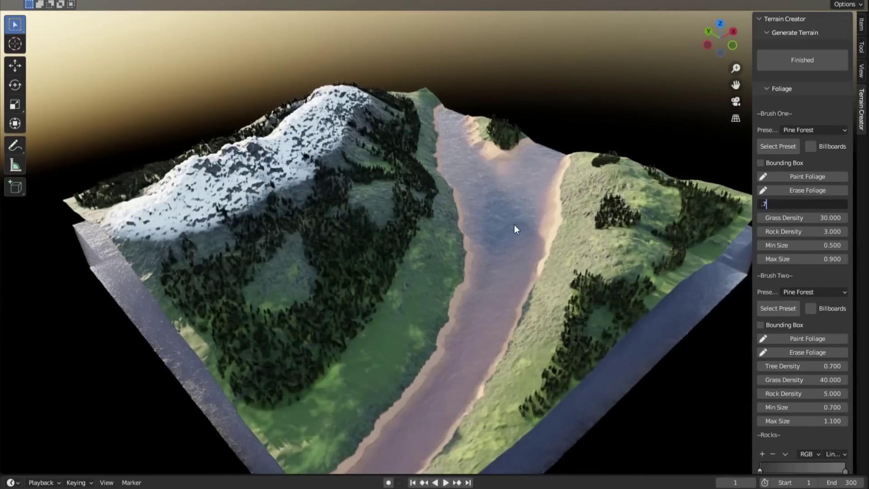
text(.7)
key(Return)
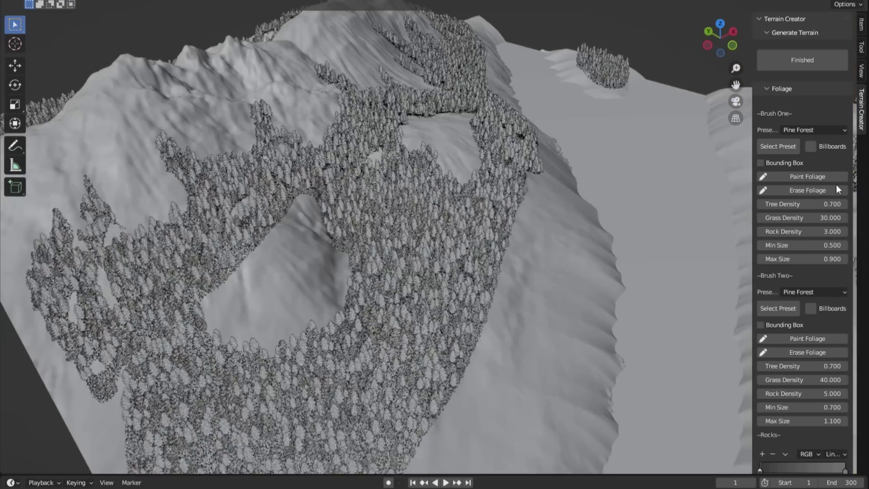
key(Return)
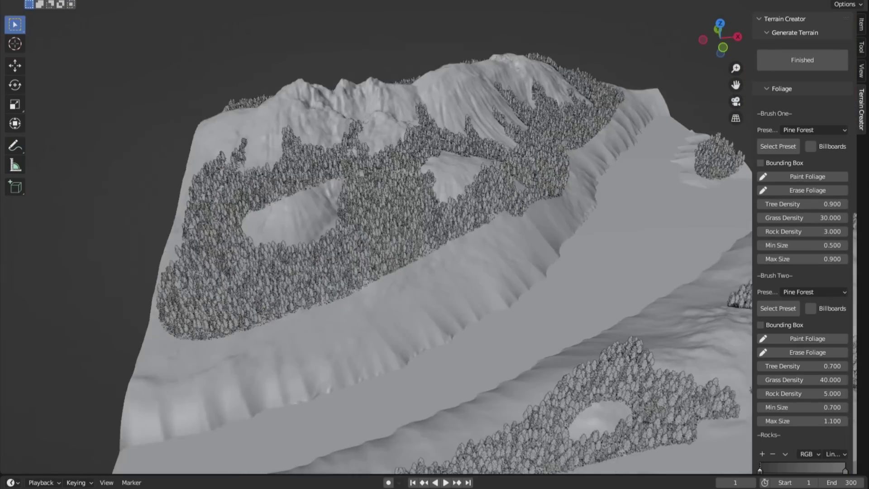